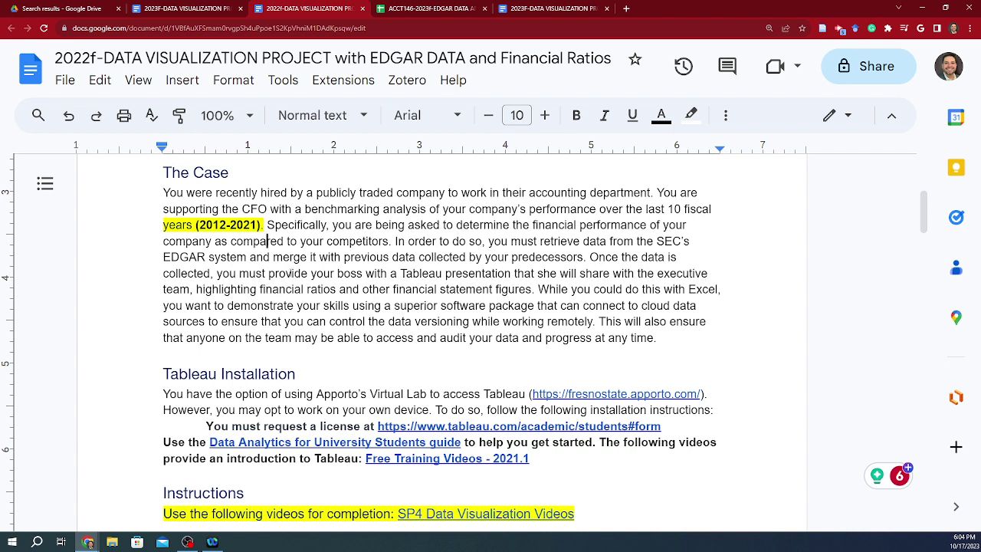
# Review the AAL rows through fiscal year 2022 in the ConsolidatedData sheet of the EDGAR data spreadsheet.
pyautogui.click(425, 9)
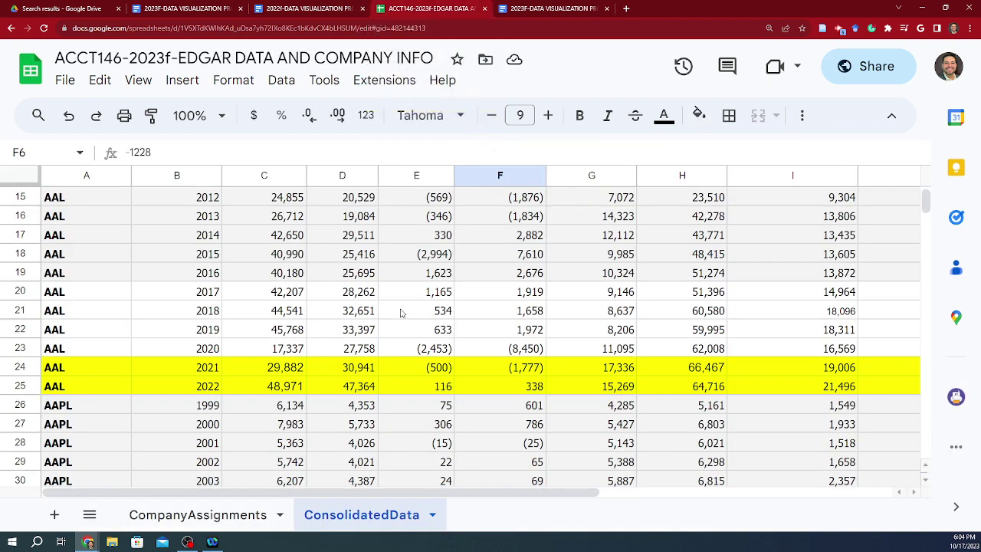
pyautogui.scroll(1, 401, 313)
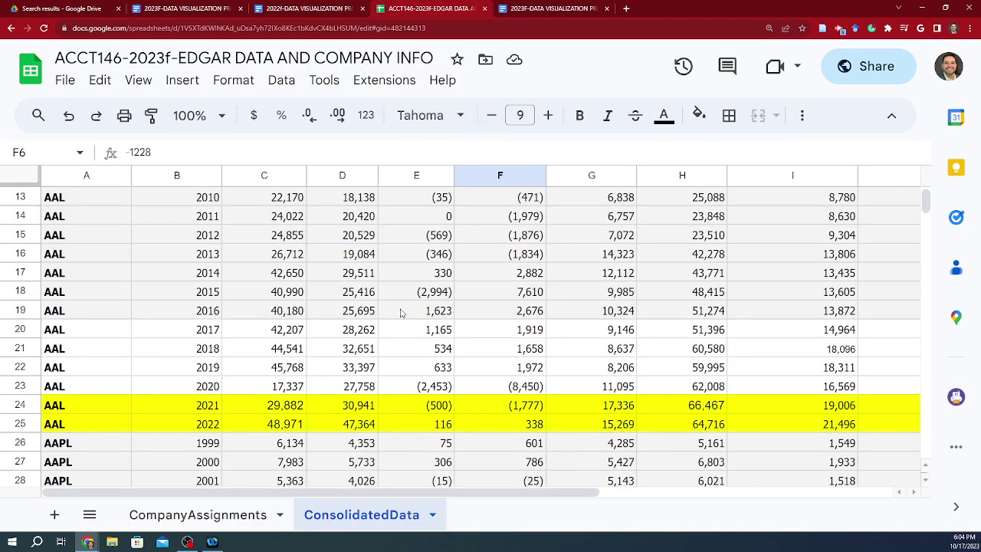
pyautogui.scroll(4, 401, 313)
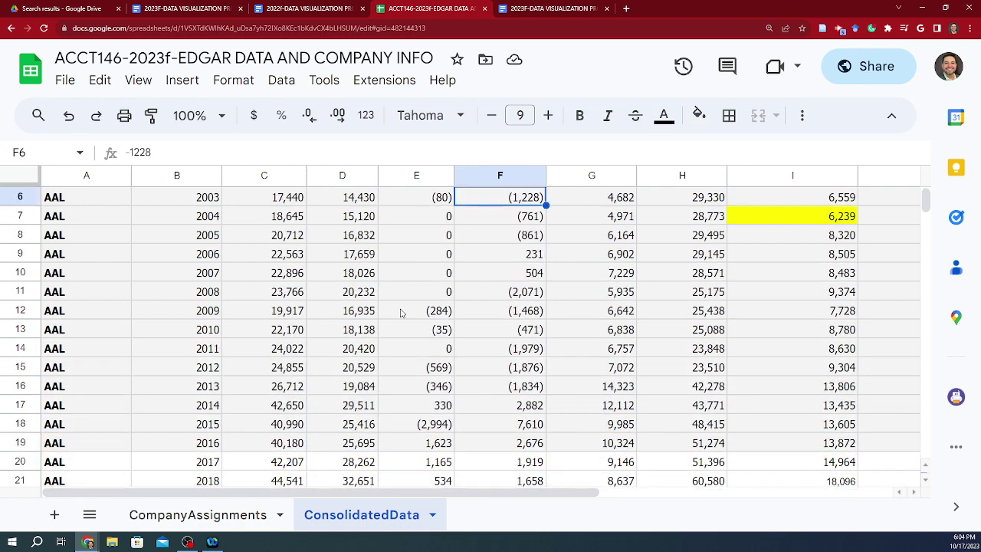
pyautogui.scroll(-4, 287, 366)
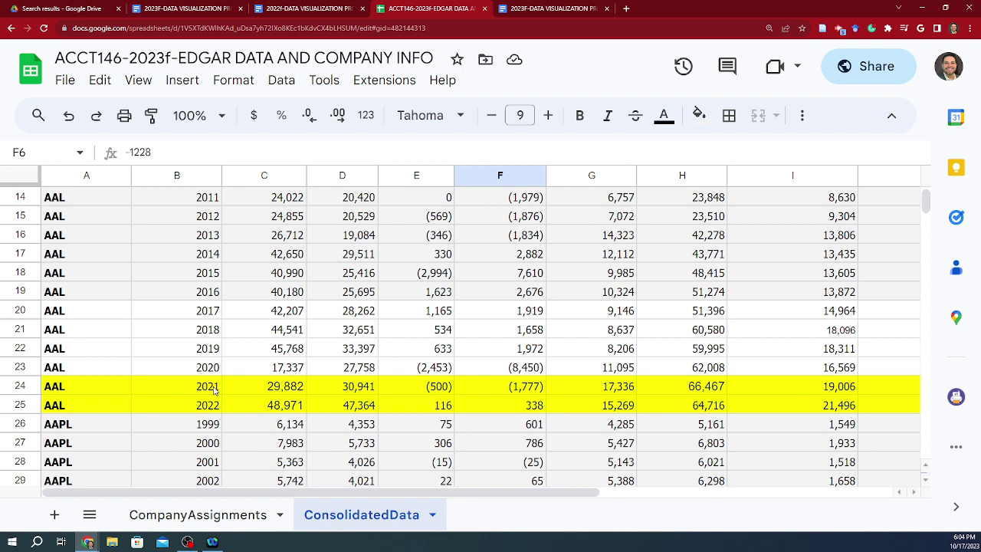
# Look over the case and Tableau Installation sections of the 2022f project document and close that document.
pyautogui.click(295, 8)
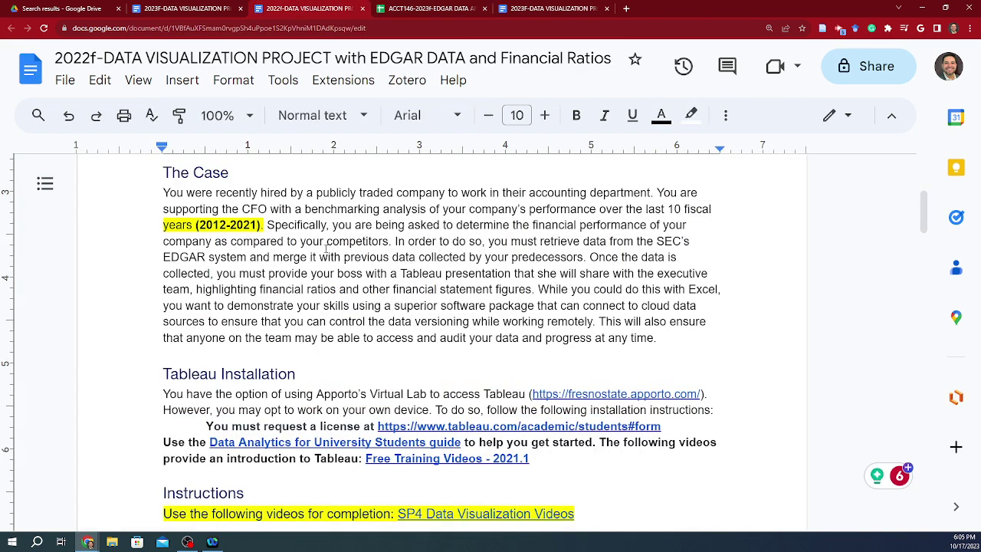
pyautogui.scroll(-1, 327, 247)
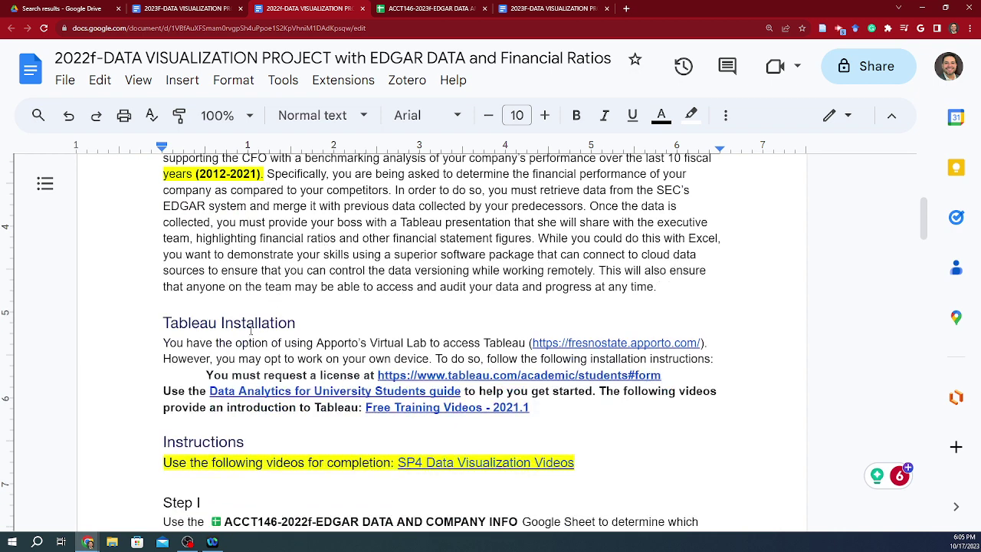
pyautogui.scroll(-1, 260, 319)
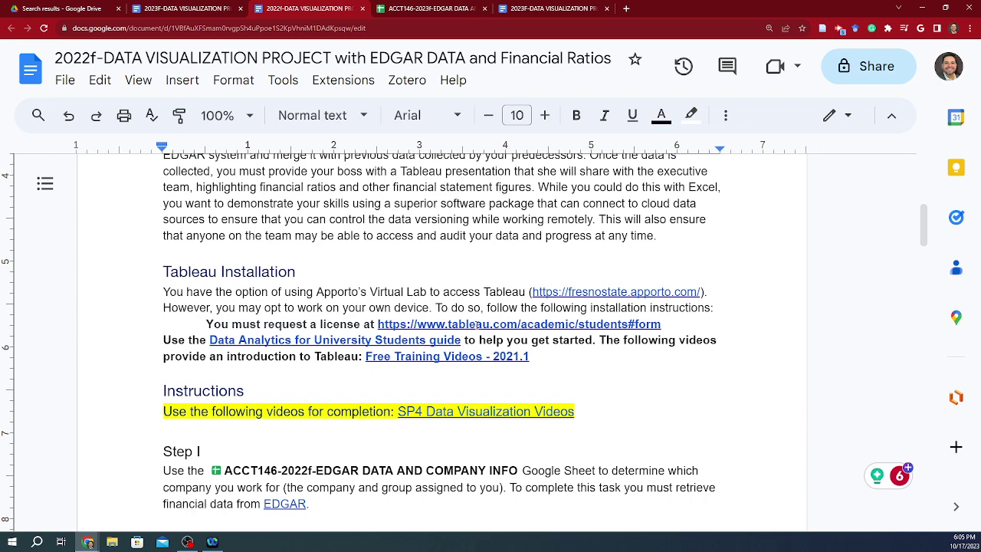
pyautogui.click(363, 8)
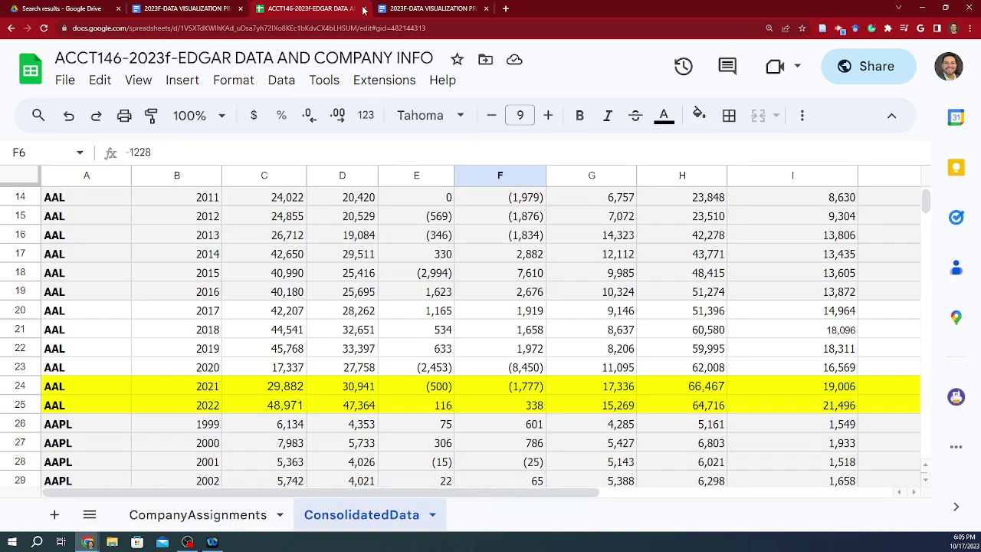
# Go to the 2023F project document and read the numbered license request and installation instructions under Tableau Installation.
pyautogui.click(202, 7)
pyautogui.scroll(2, 394, 371)
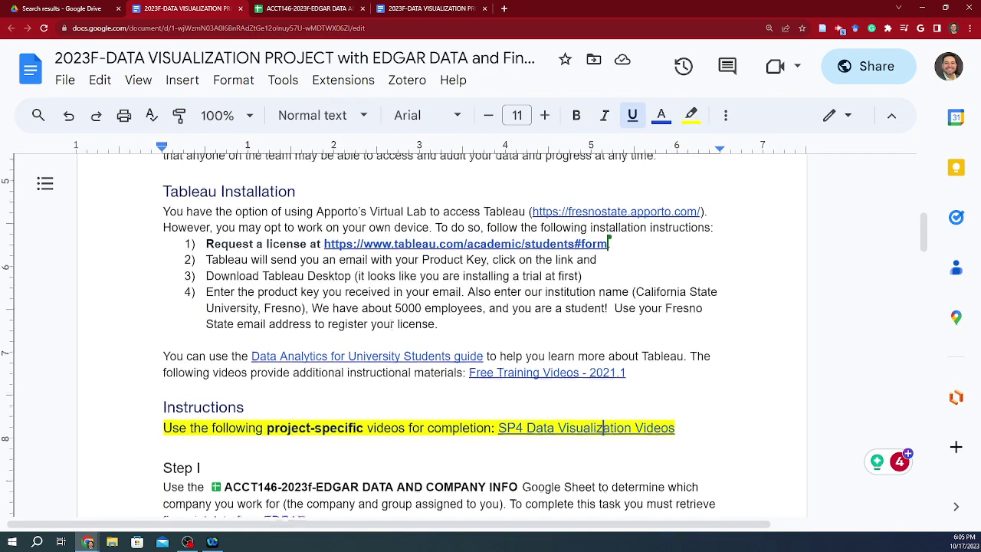
pyautogui.click(422, 281)
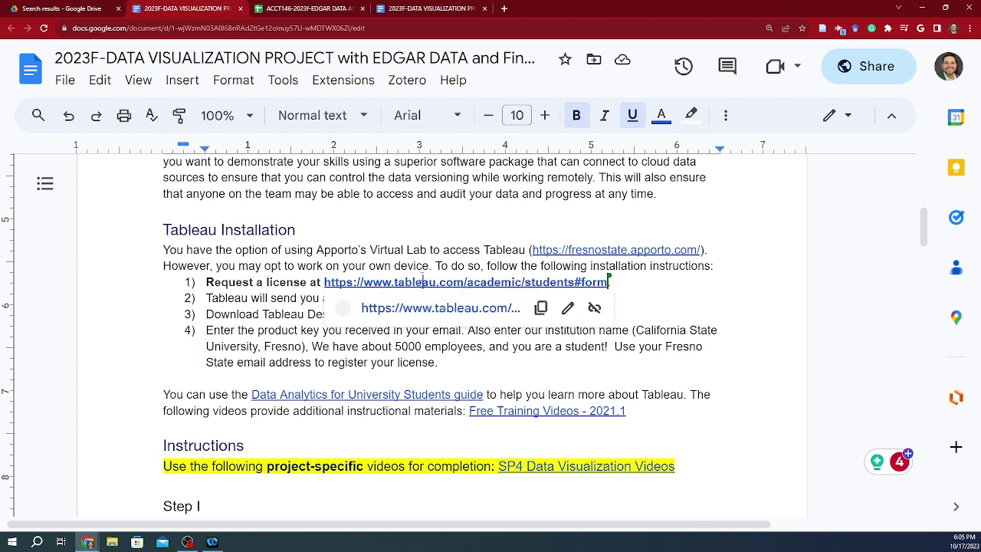
pyautogui.click(271, 297)
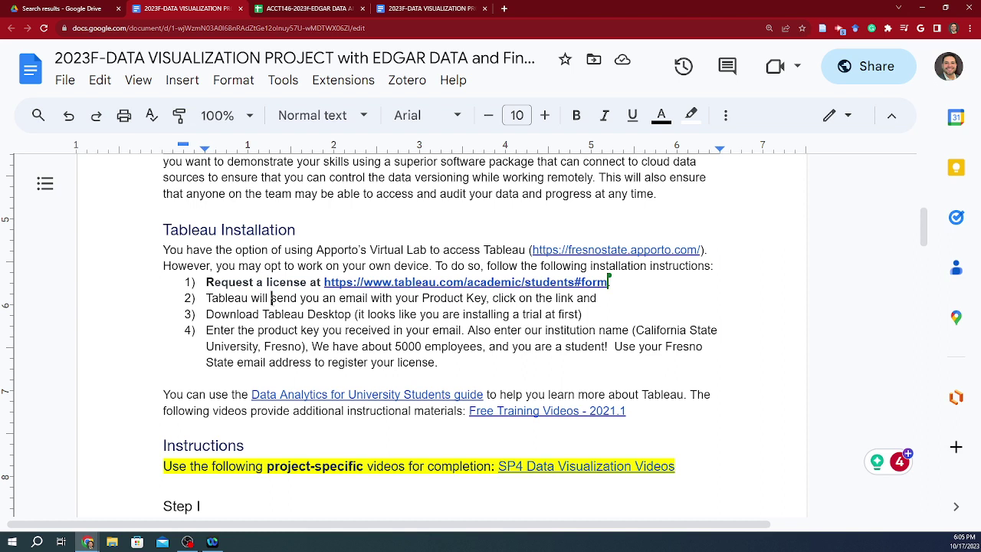
pyautogui.click(317, 283)
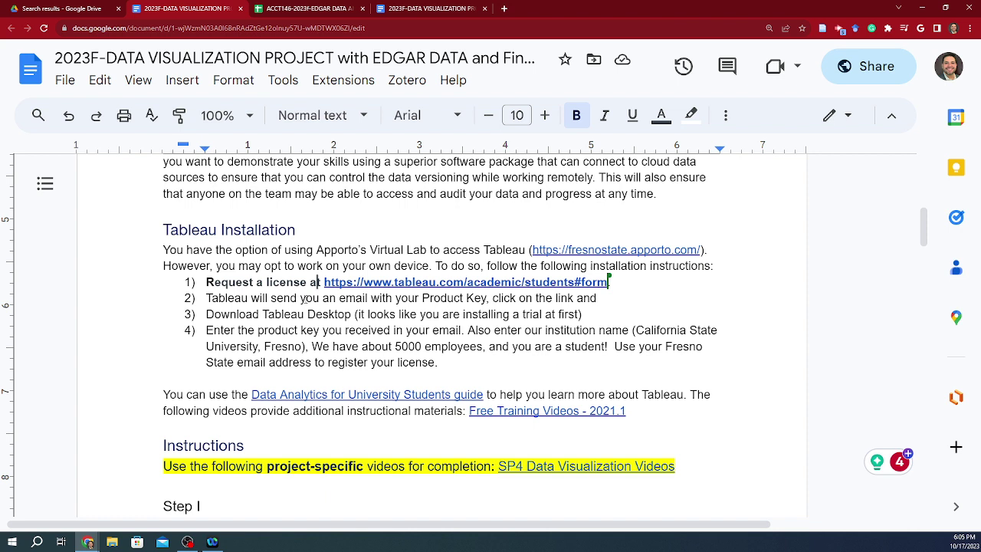
pyautogui.click(308, 297)
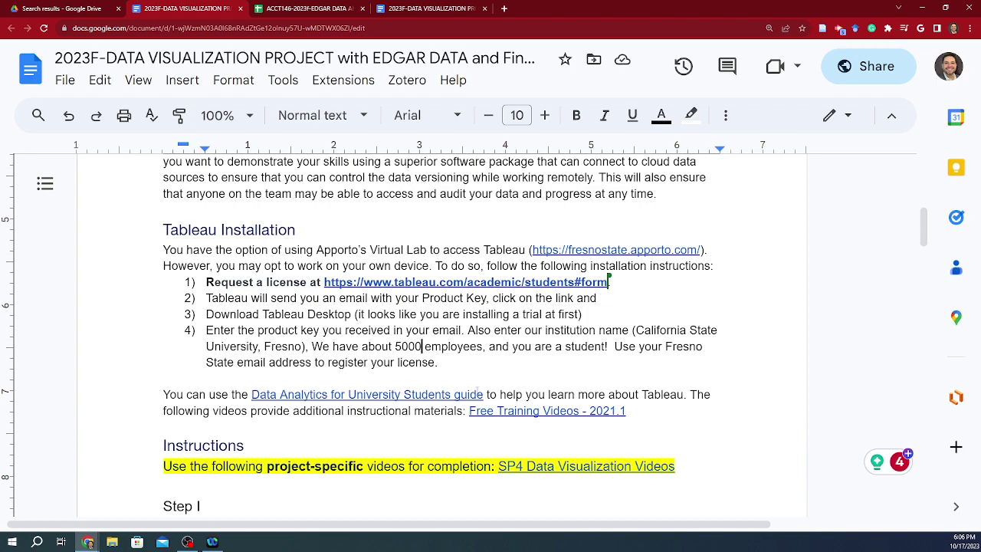
# Read the project-specific videos instruction and Step I, checking the linked EDGAR data and company info sheet.
pyautogui.scroll(-2, 439, 338)
pyautogui.scroll(-2, 439, 337)
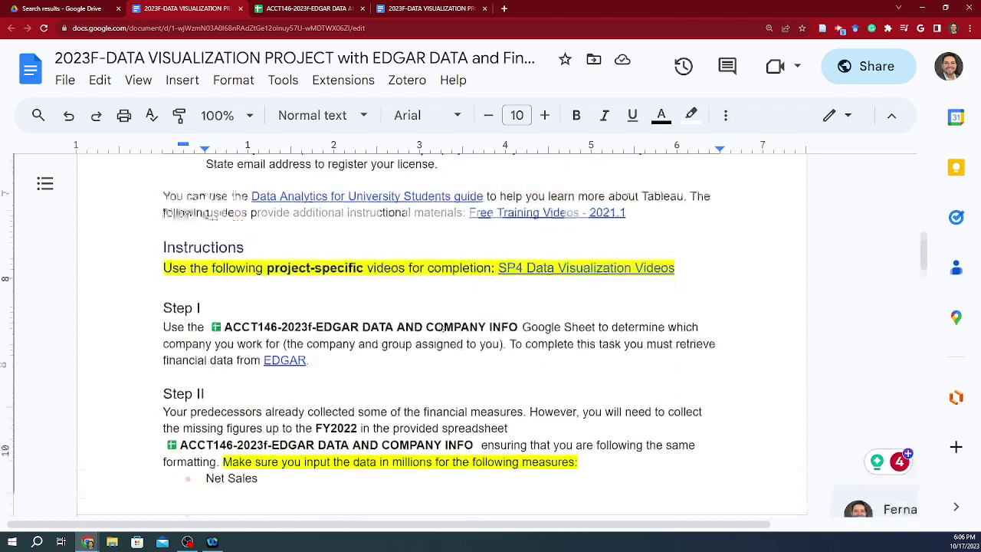
pyautogui.scroll(1, 460, 322)
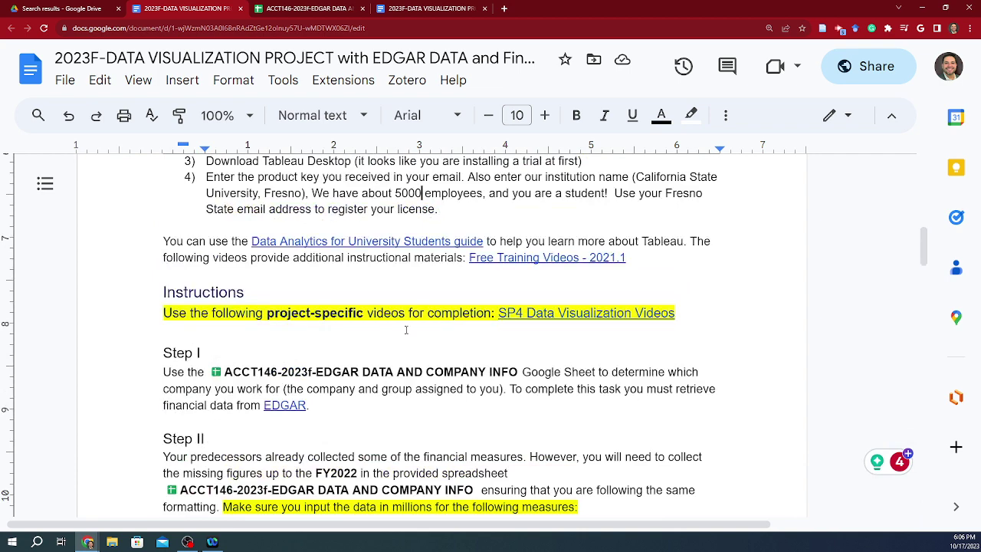
pyautogui.scroll(-1, 406, 332)
pyautogui.moveTo(353, 322)
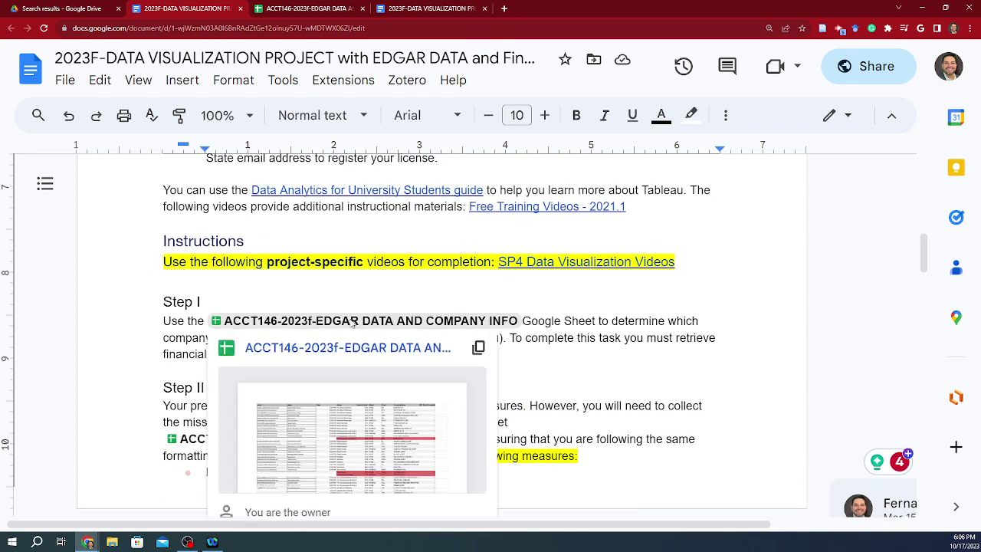
pyautogui.click(364, 279)
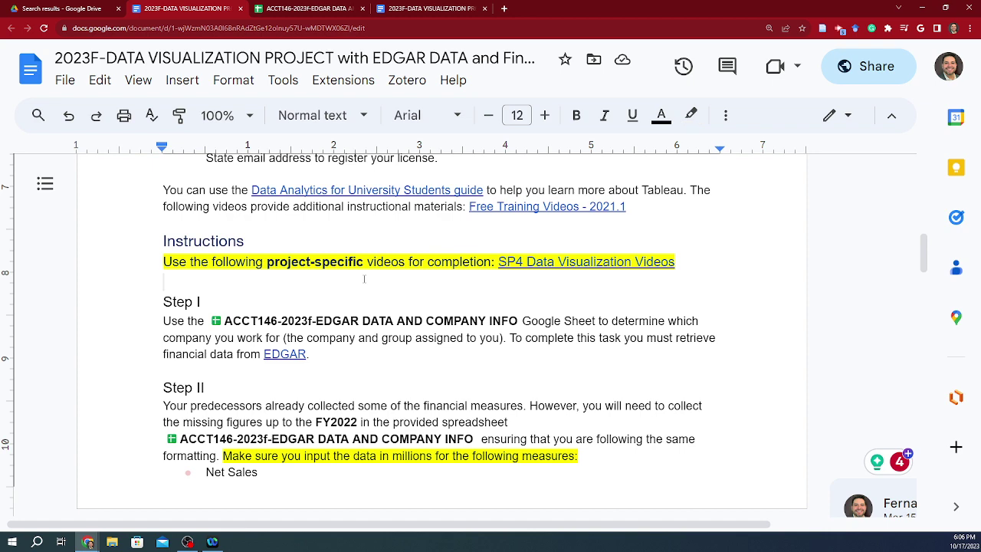
# Read Steps II to V, covering the required measures, the Tableau connection to the Google Sheet, data types and ratio calculations.
pyautogui.scroll(-1, 364, 281)
pyautogui.scroll(-1, 358, 329)
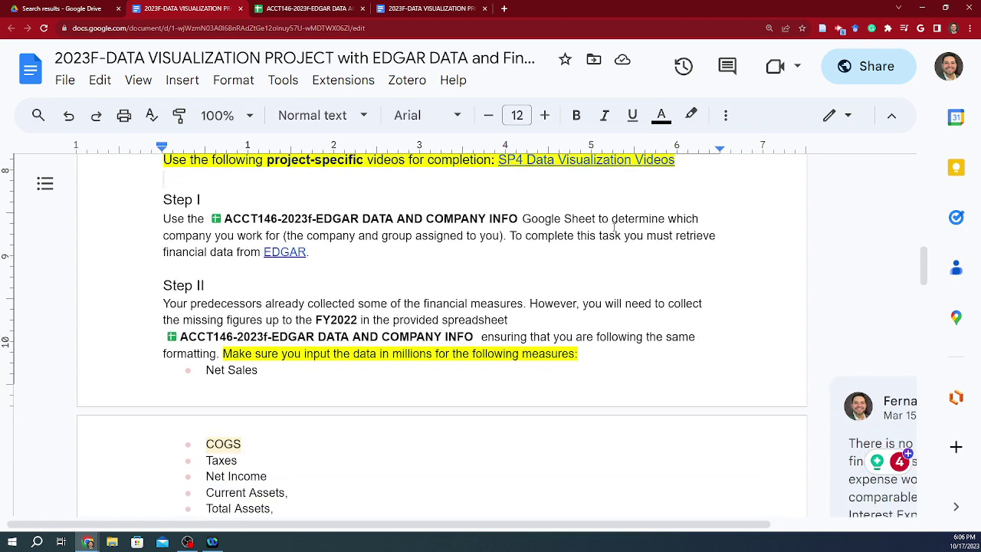
pyautogui.moveTo(256, 234)
pyautogui.scroll(-2, 332, 254)
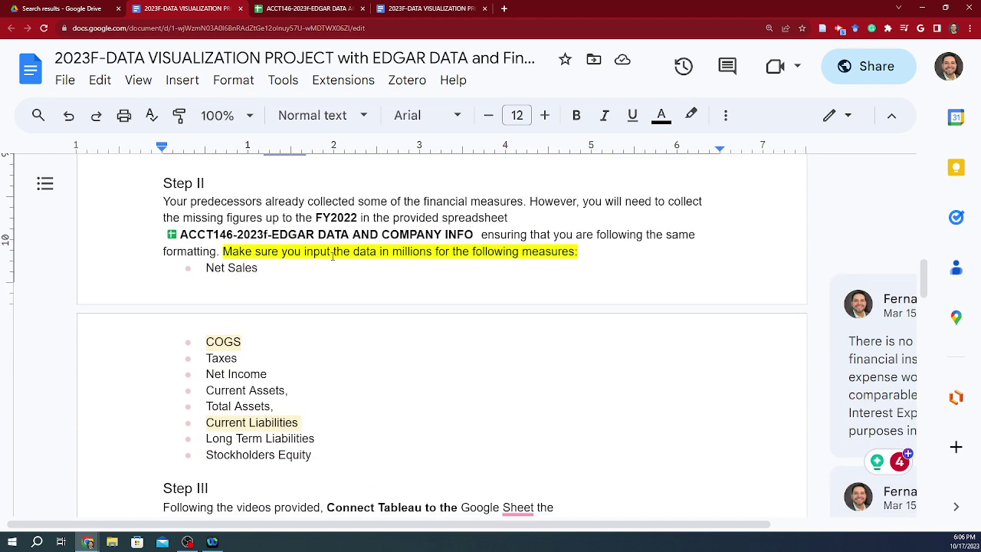
pyautogui.scroll(-5, 372, 259)
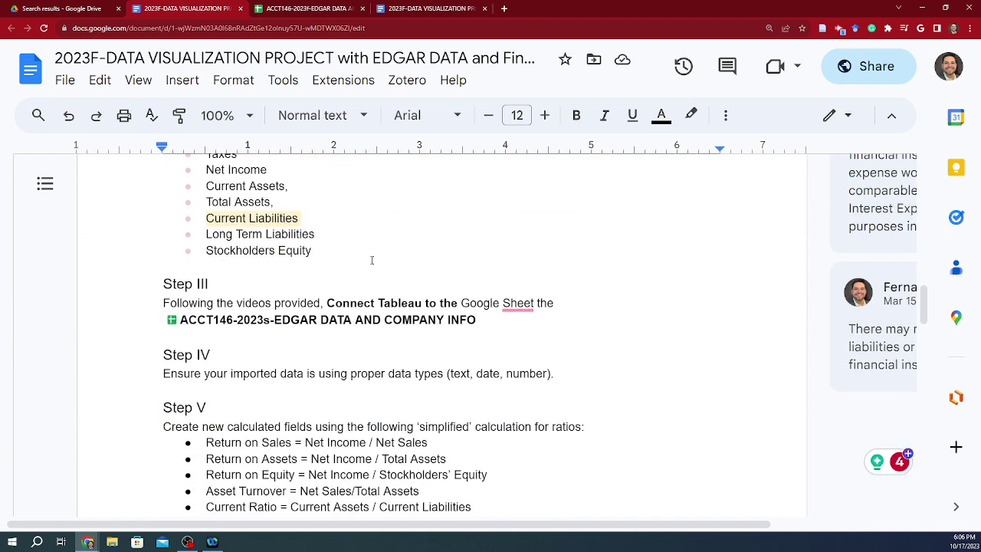
pyautogui.scroll(1, 356, 284)
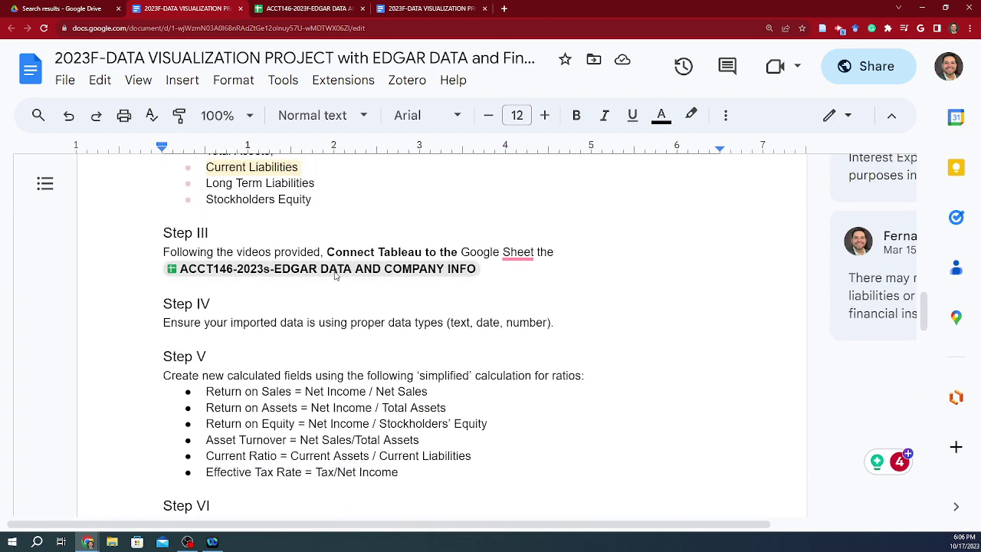
pyautogui.moveTo(349, 268)
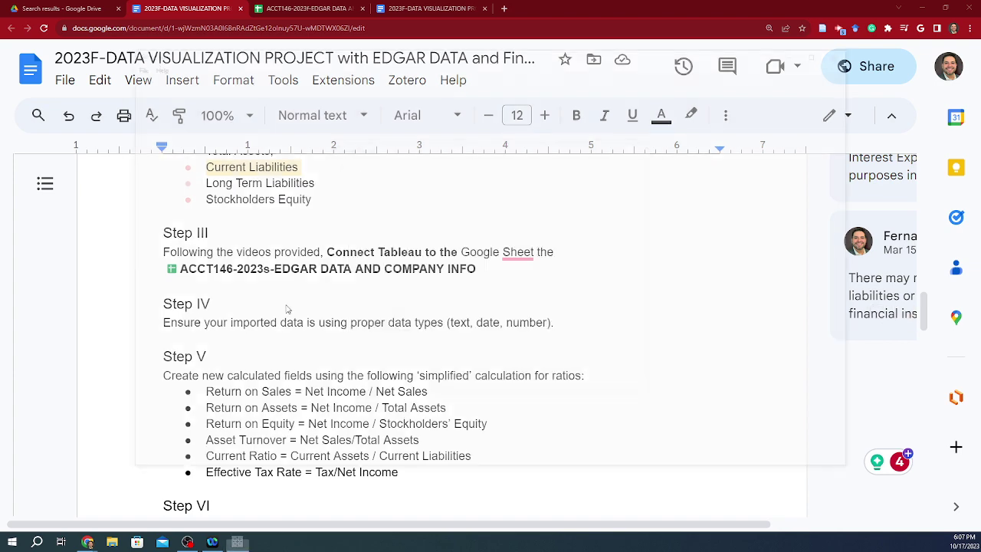
# Switch to Tableau and search the full list of server connectors for "sheet".
pyautogui.click(626, 386)
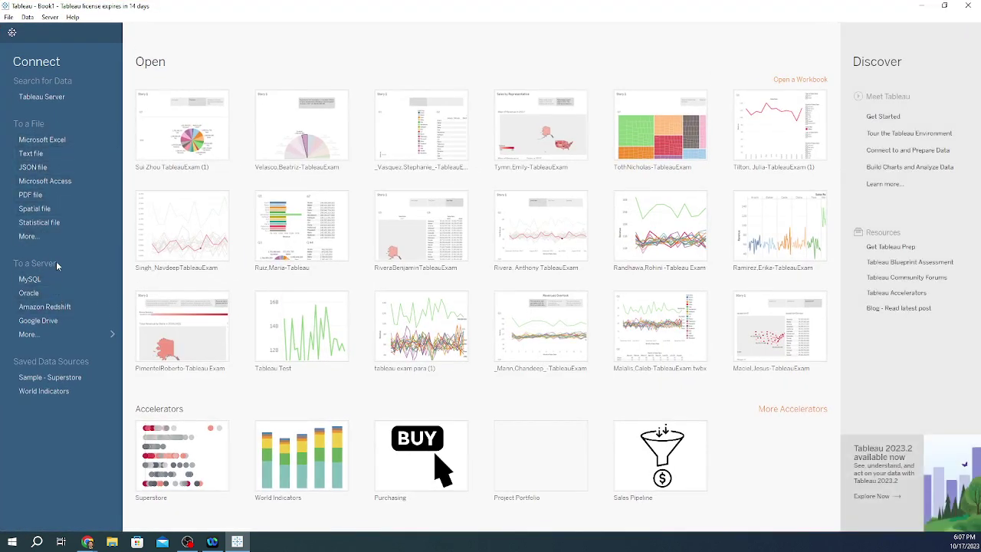
pyautogui.click(46, 334)
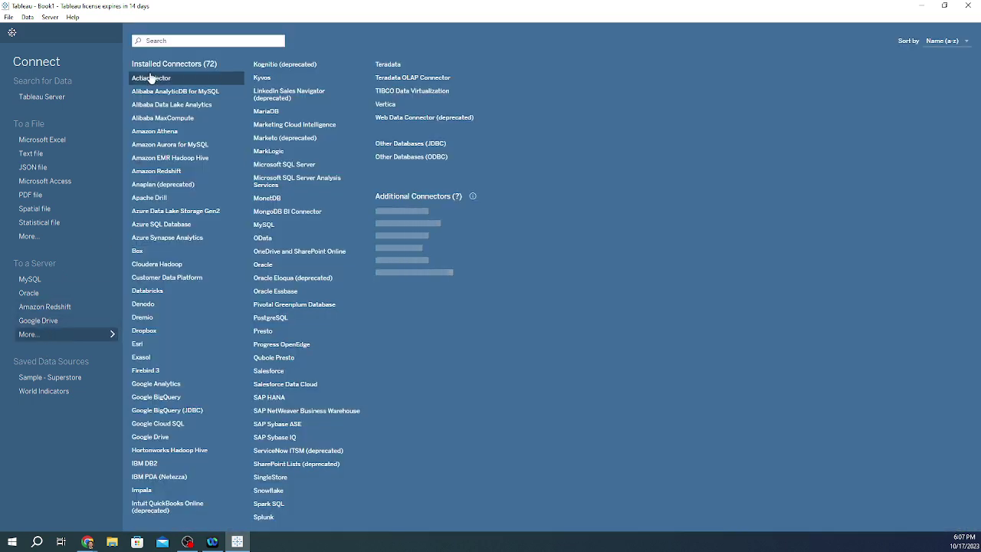
pyautogui.click(164, 40)
pyautogui.write('sheet')
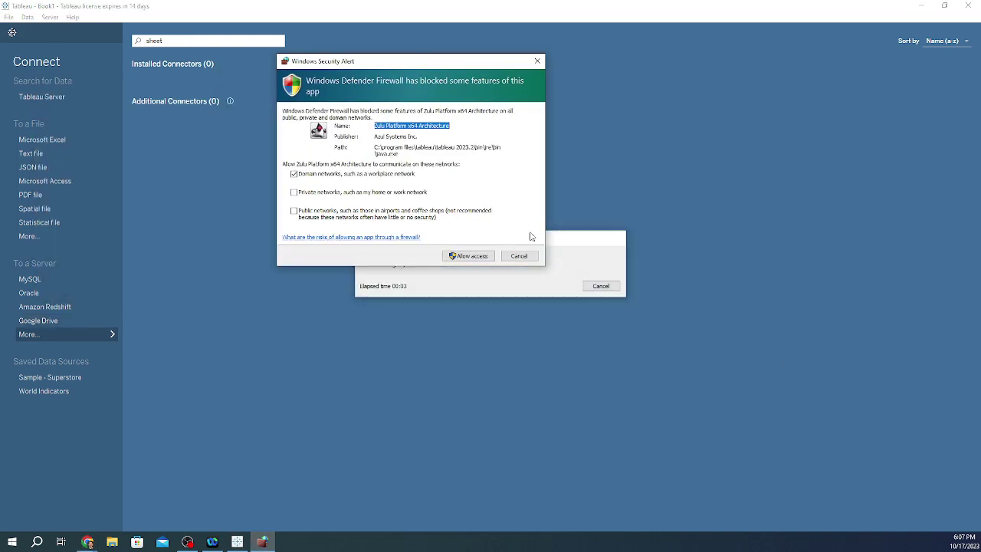
# Allow Zulu Platform x64 Architecture through the firewall on domain networks and cancel the pending browser authentication request.
pyautogui.click(517, 254)
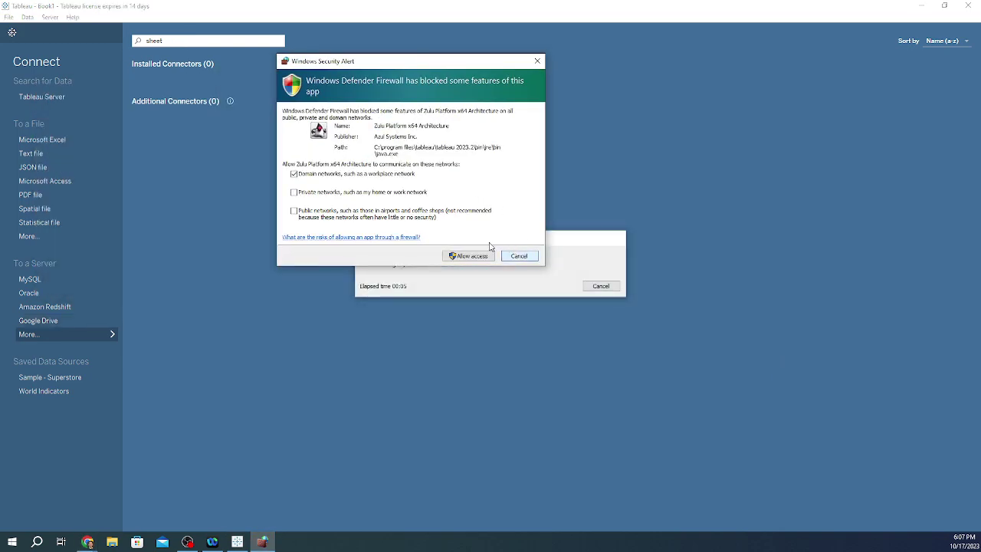
pyautogui.click(480, 255)
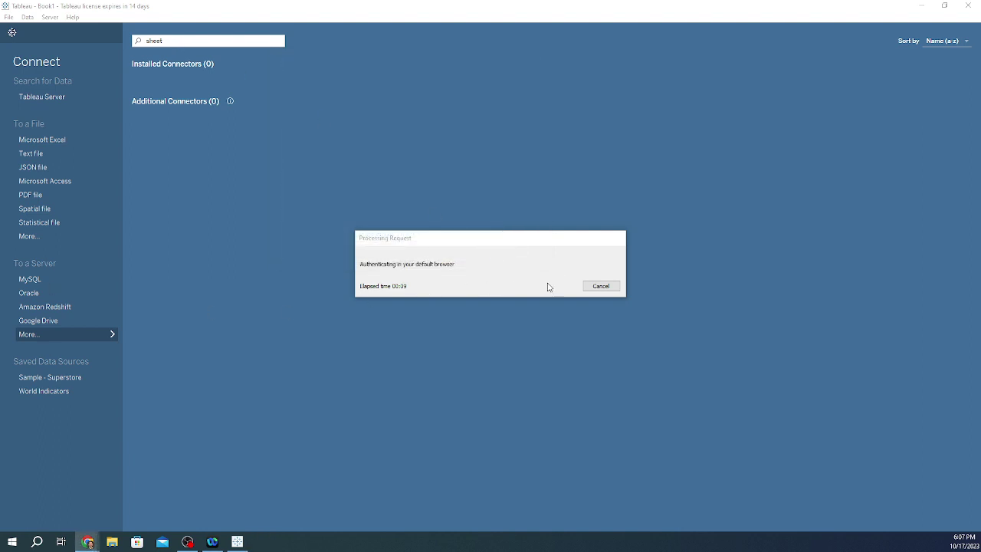
pyautogui.click(613, 290)
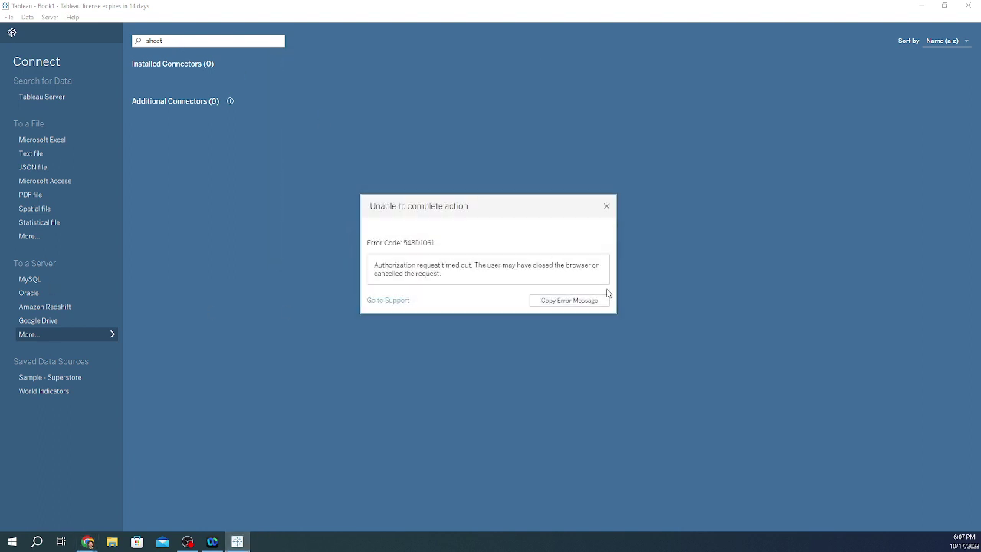
pyautogui.click(607, 206)
# Start a Google Drive connection and authorize Tableau in the browser with the university Google account.
pyautogui.click(24, 327)
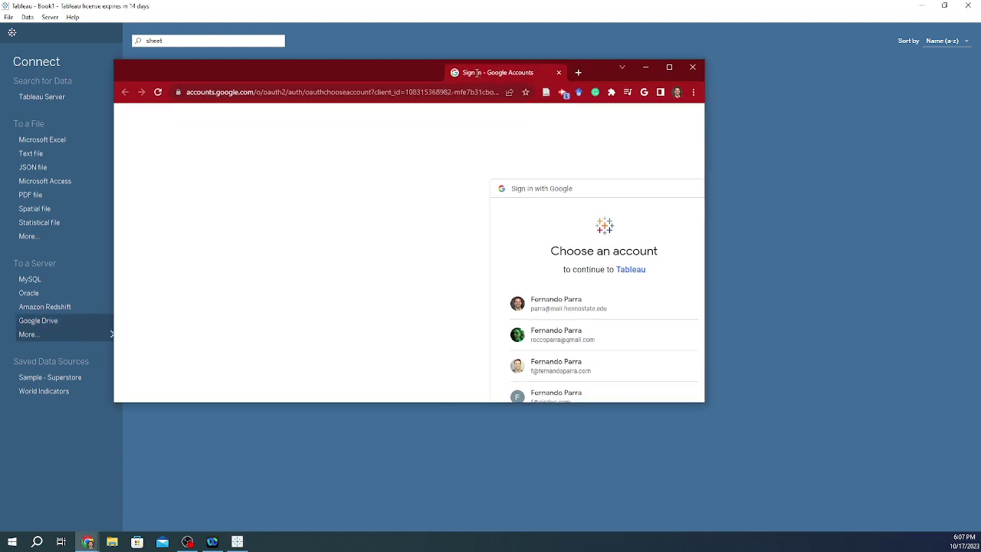
pyautogui.moveTo(530, 72); pyautogui.dragTo(409, 72)
pyautogui.click(548, 68)
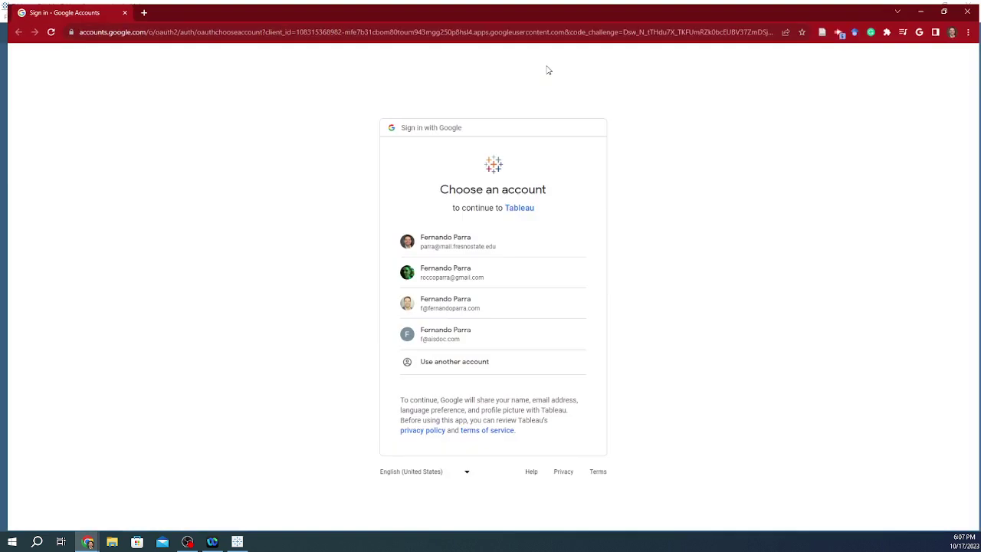
pyautogui.click(428, 249)
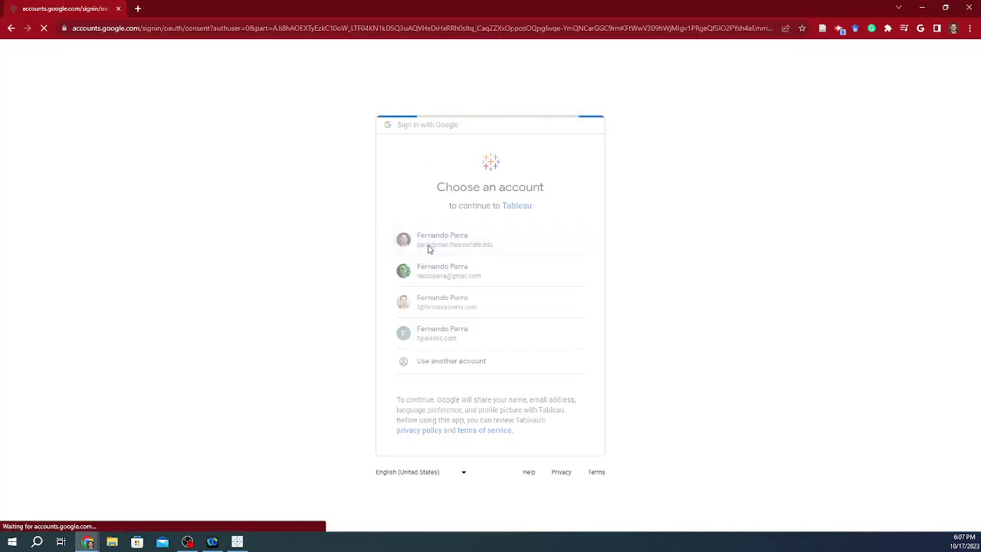
pyautogui.click(536, 408)
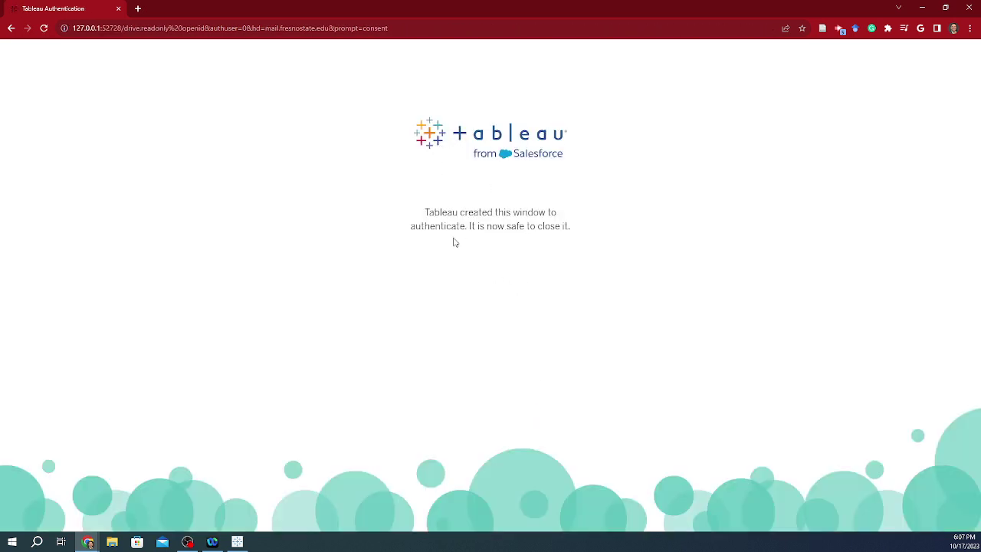
pyautogui.click(968, 8)
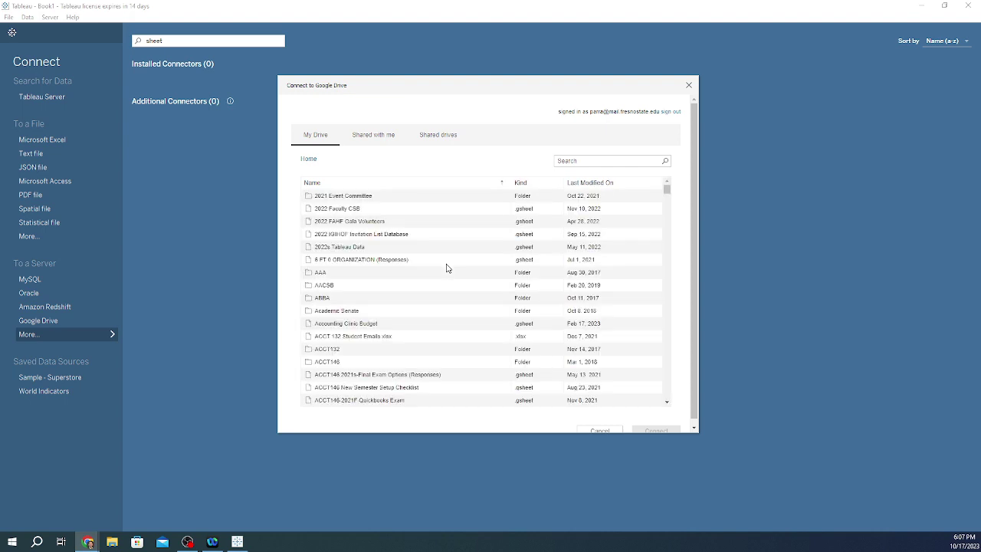
# Browse the shared drives in the Google Drive connection and search them for "edgar".
pyautogui.click(453, 143)
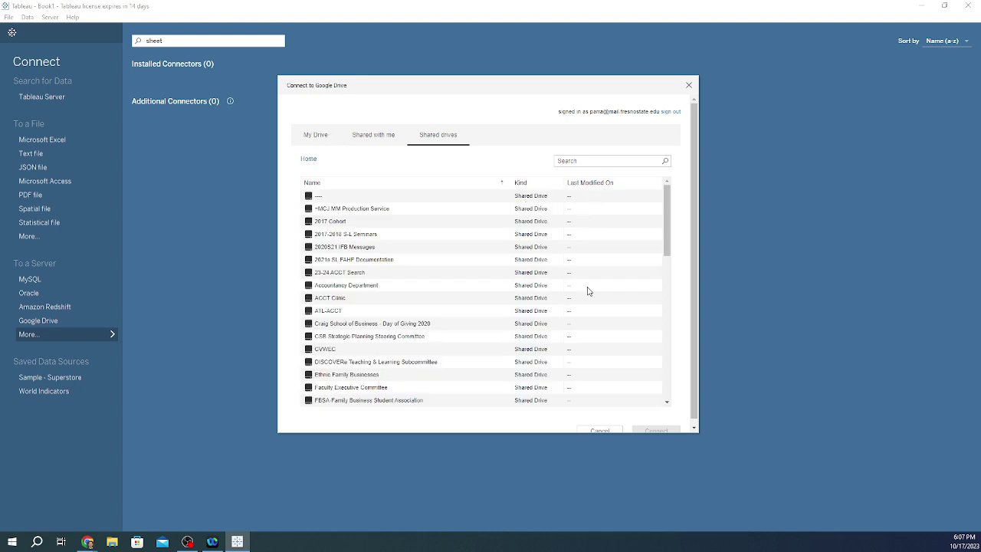
pyautogui.scroll(-10, 588, 287)
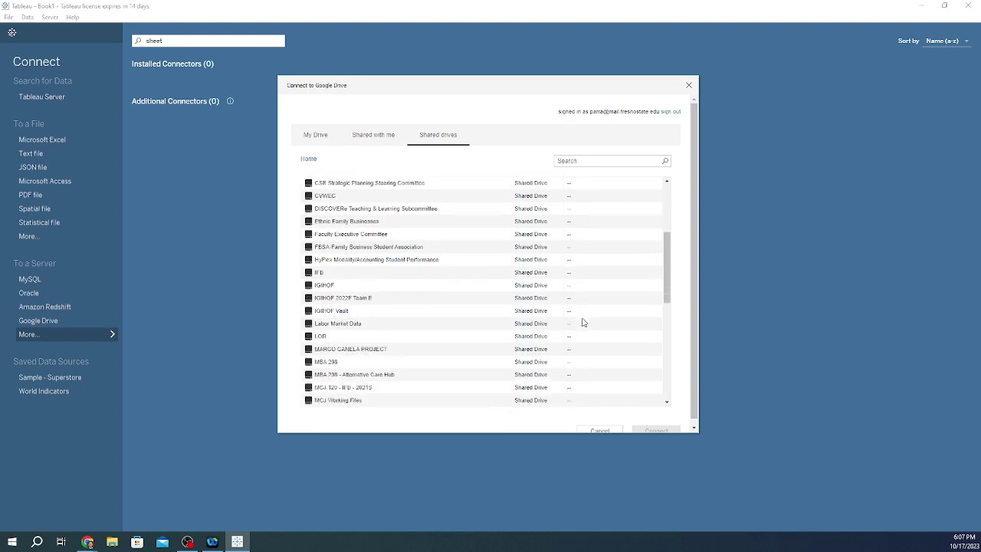
pyautogui.click(575, 160)
pyautogui.write('edgar')
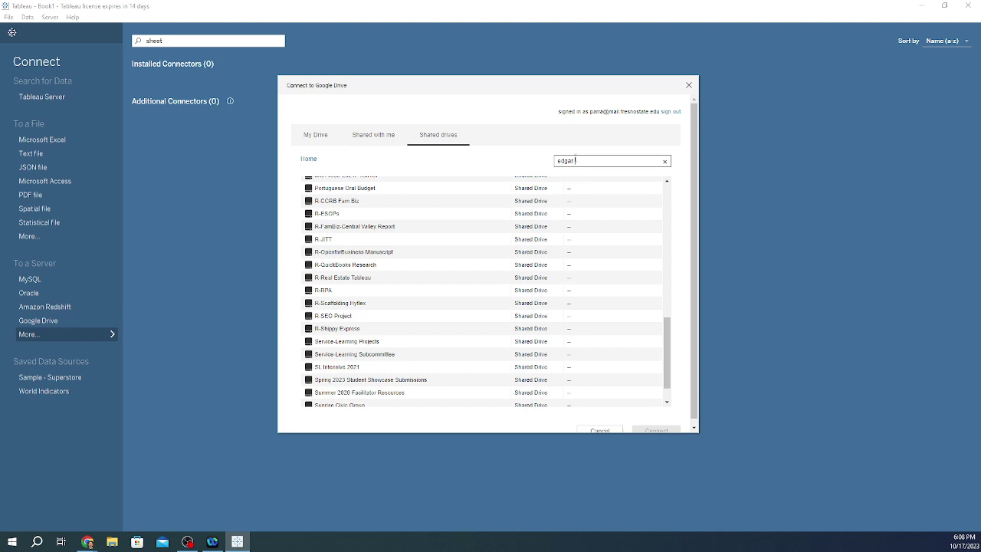
pyautogui.press('Return')
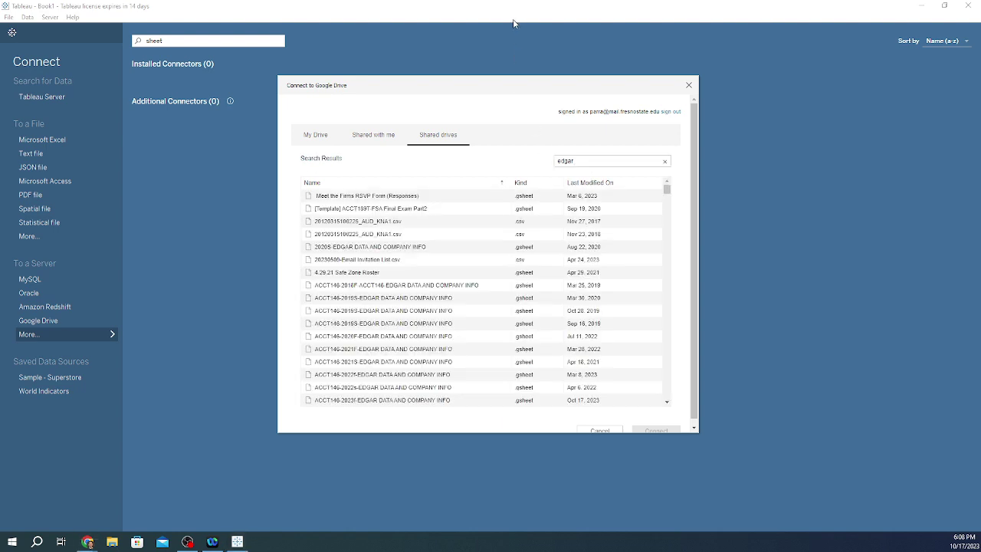
# Refine the file search to "edgar 2023f" and connect to the ACCT146-2023f-EDGAR DATA AND COMPANY INFO sheet.
pyautogui.hotkey('ctrl', 'a')
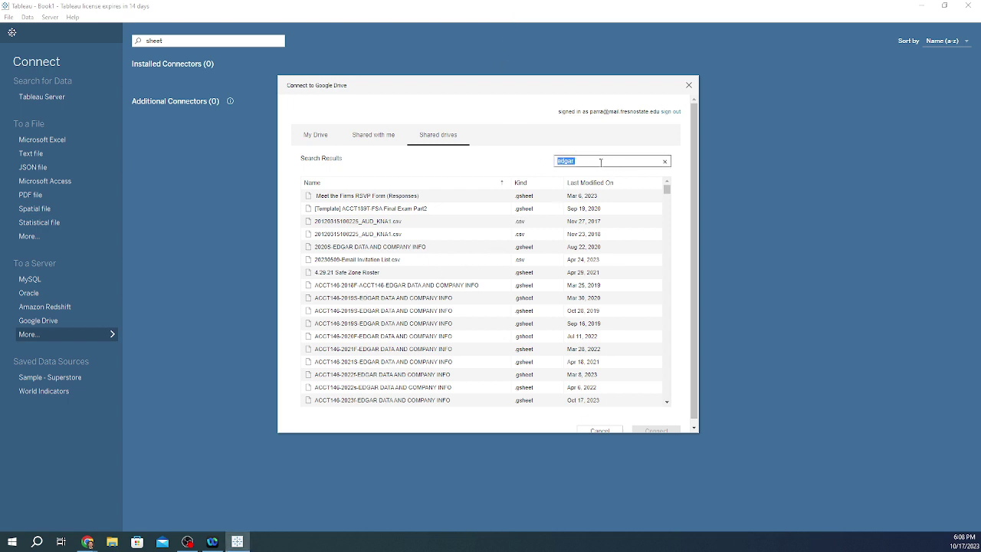
pyautogui.click(601, 161)
pyautogui.press('Return')
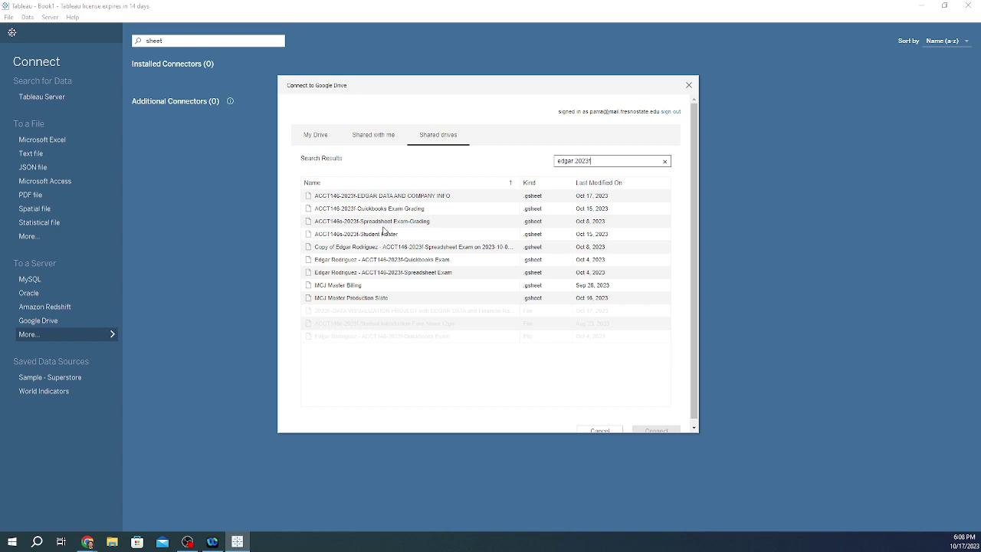
pyautogui.click(391, 197)
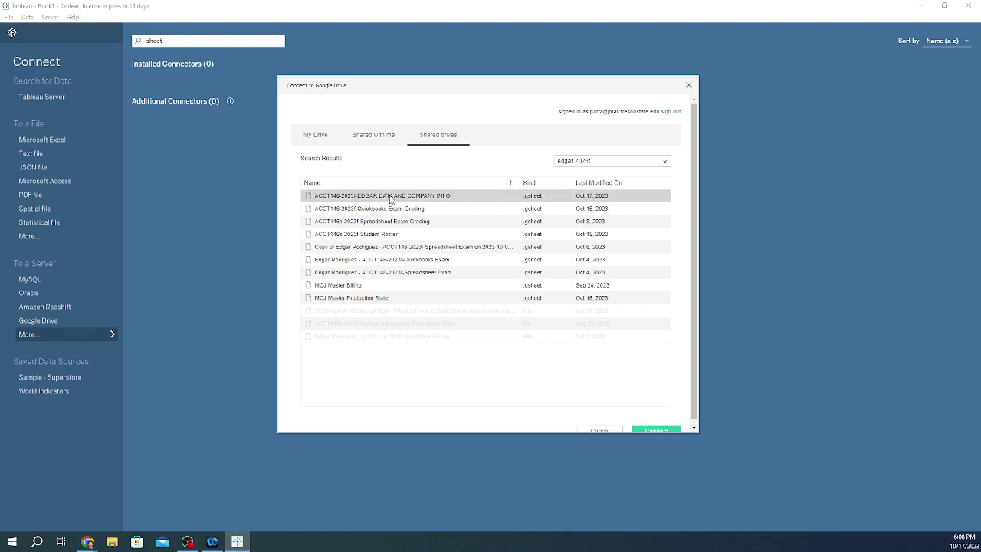
pyautogui.click(656, 429)
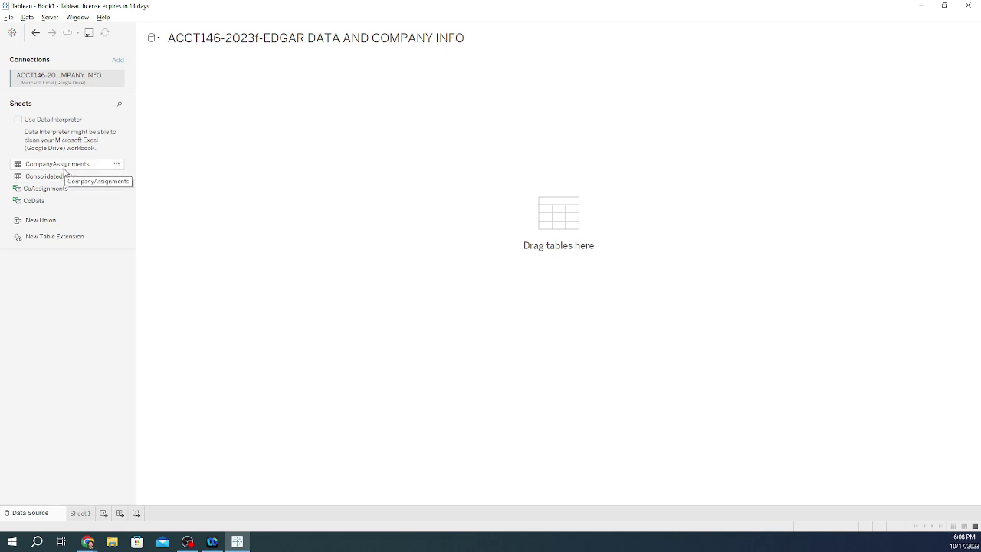
# Build the data source by relating the CompanyAssignments table to ConsolidatedData, and show the relationship's performance options.
pyautogui.moveTo(55, 166); pyautogui.dragTo(284, 201)
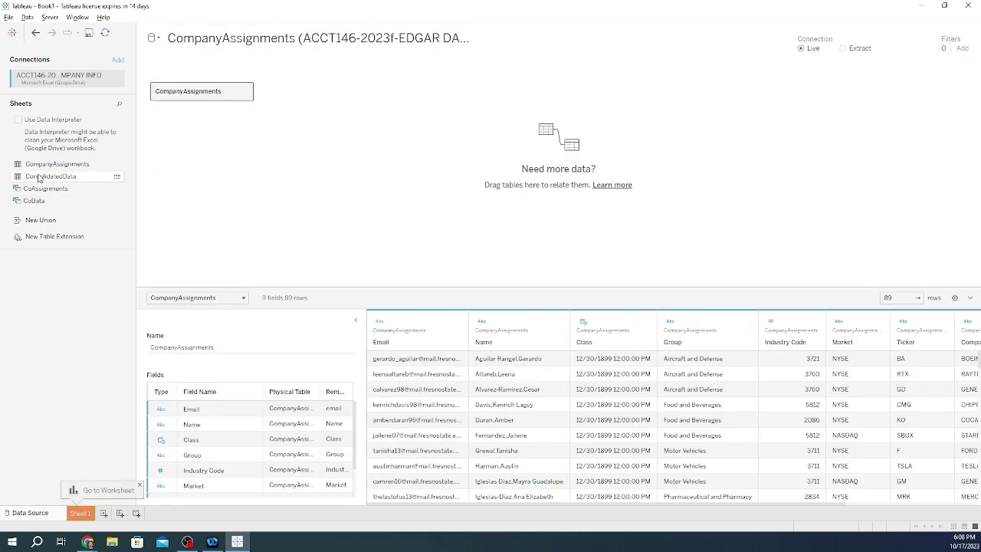
pyautogui.moveTo(38, 178); pyautogui.dragTo(412, 98)
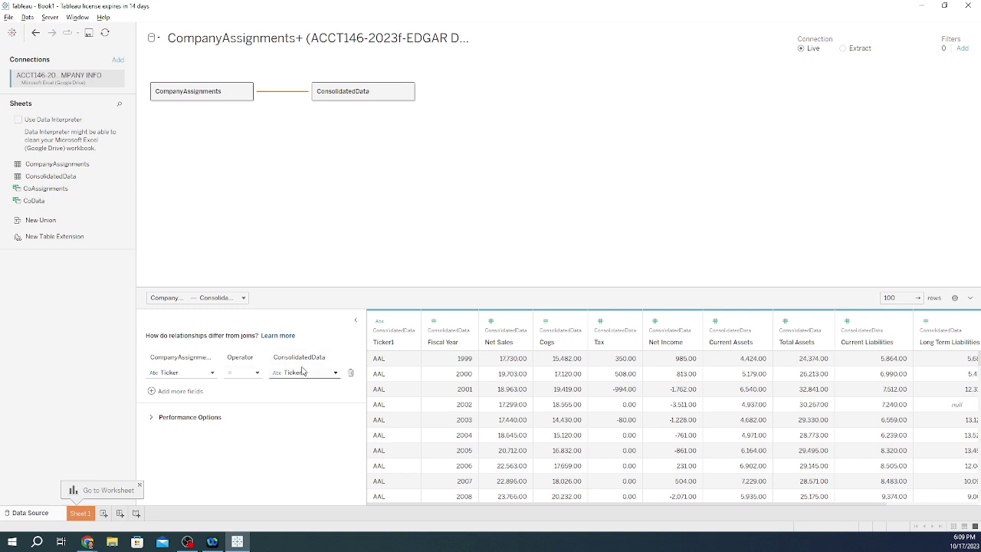
pyautogui.click(161, 417)
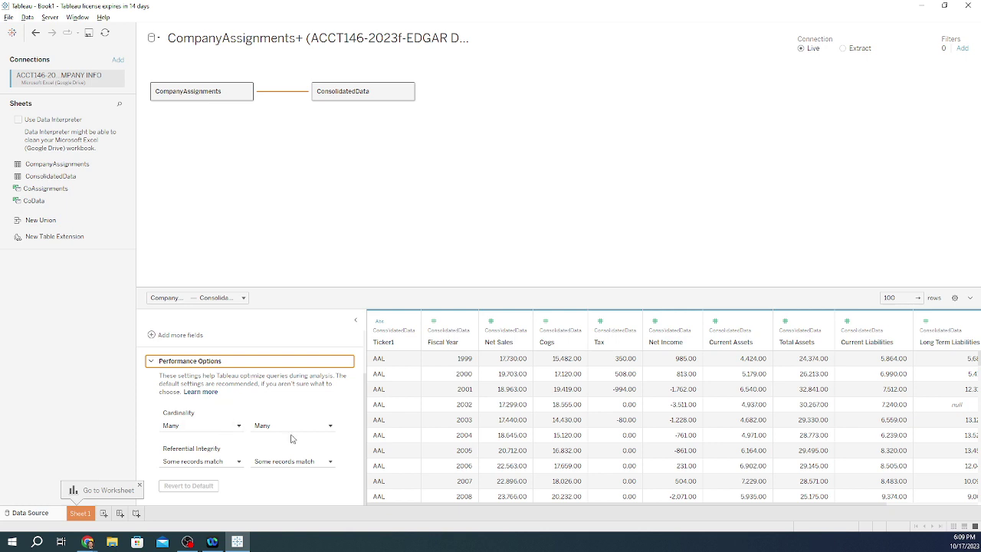
pyautogui.click(662, 164)
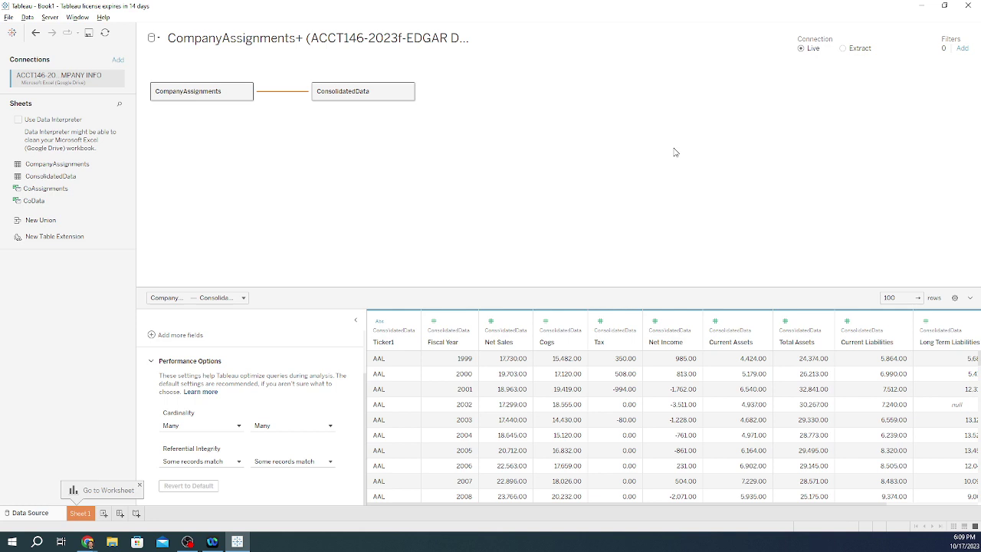
# Compare the Live and Extract connection types and set the data source to Extract.
pyautogui.click(843, 48)
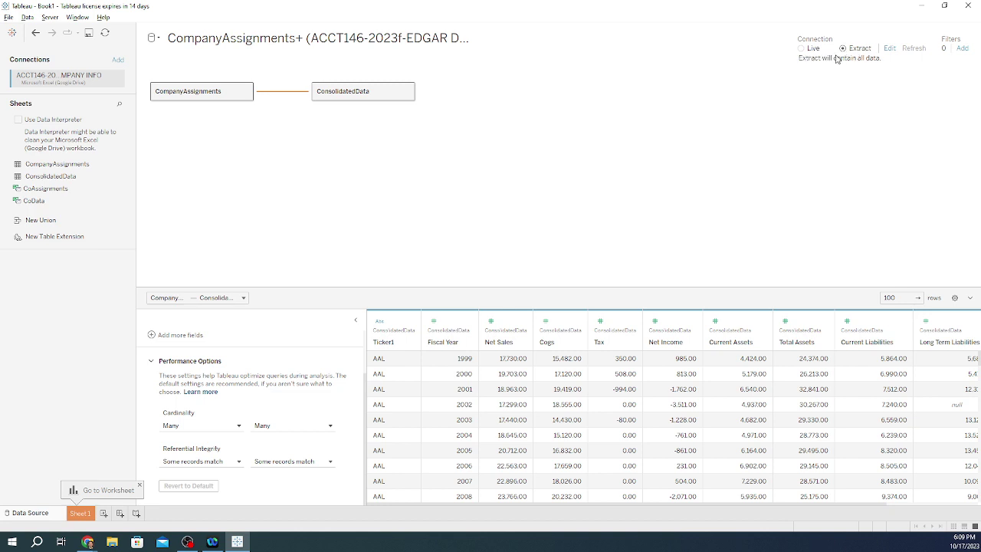
pyautogui.click(810, 50)
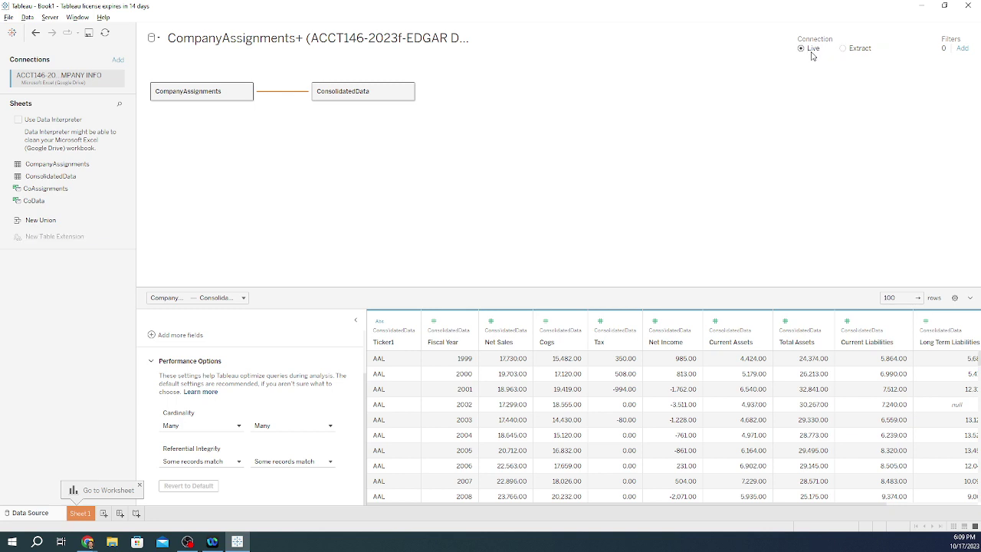
pyautogui.click(856, 49)
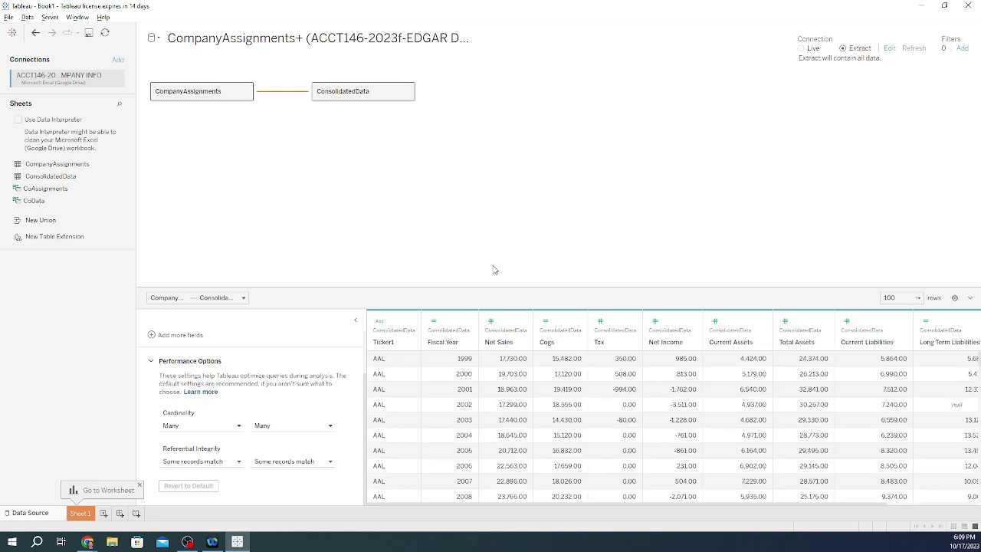
# Raise the ConsolidatedData preview limit to 100000 rows and browse the company records.
pyautogui.scroll(-7, 577, 418)
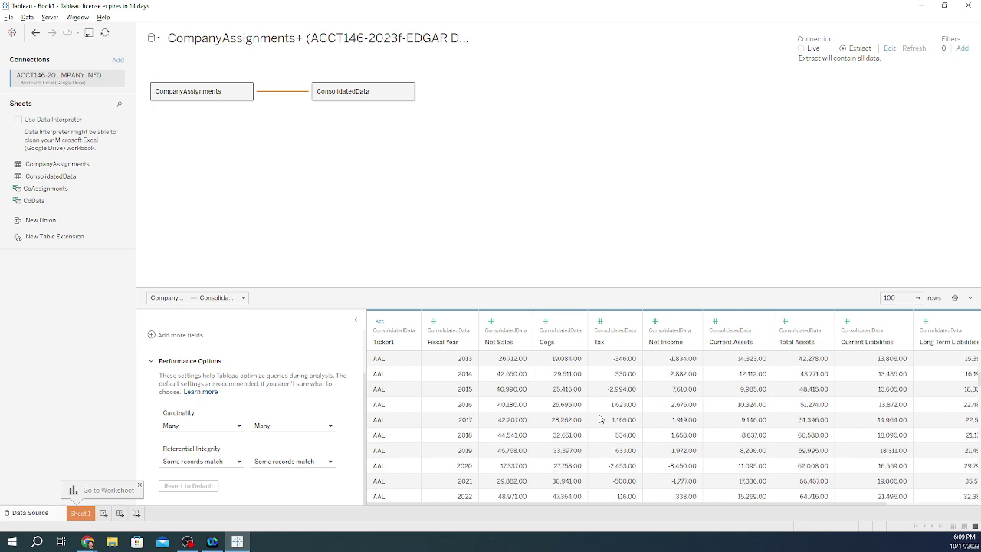
pyautogui.scroll(-15, 576, 418)
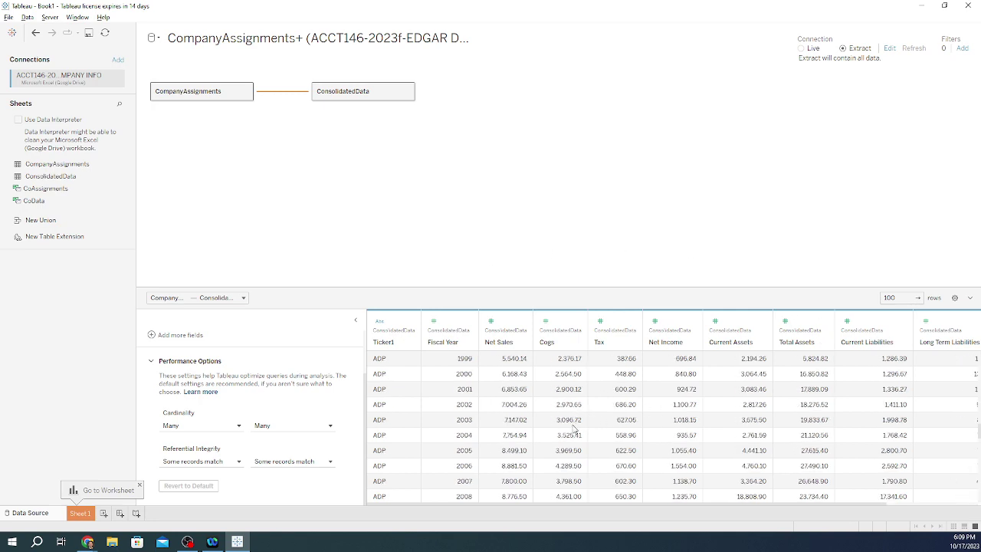
pyautogui.click(897, 298)
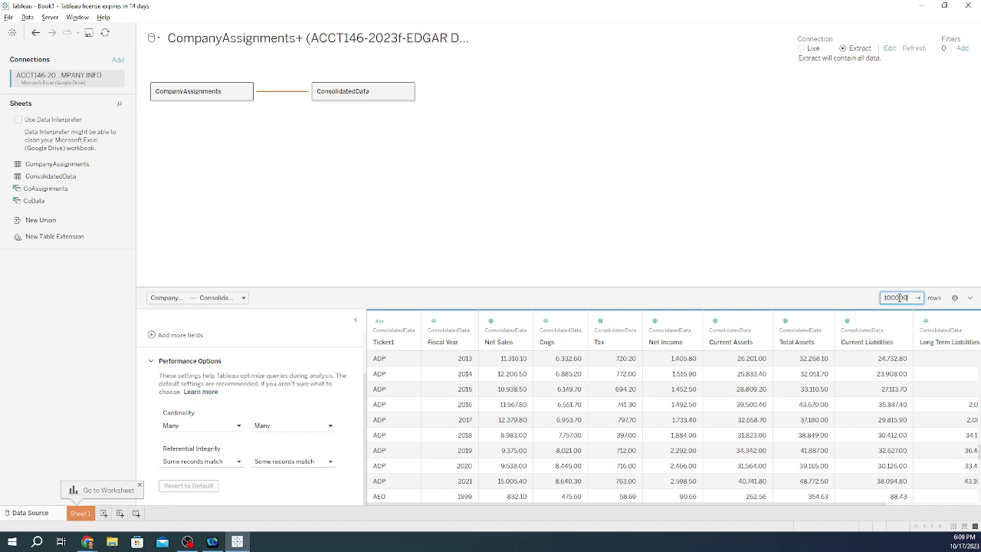
pyautogui.write('000')
pyautogui.press('Return')
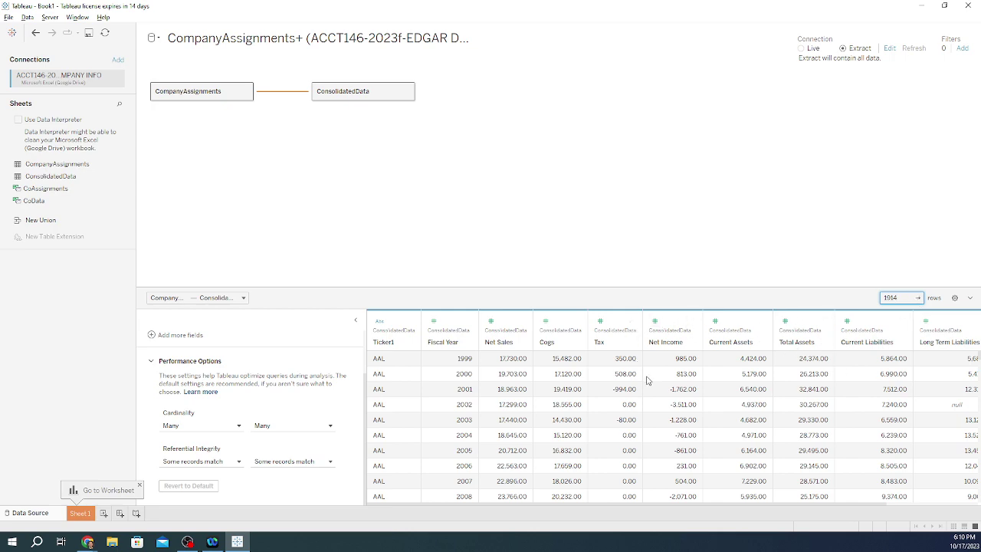
pyautogui.scroll(-10, 702, 401)
pyautogui.scroll(-10, 569, 408)
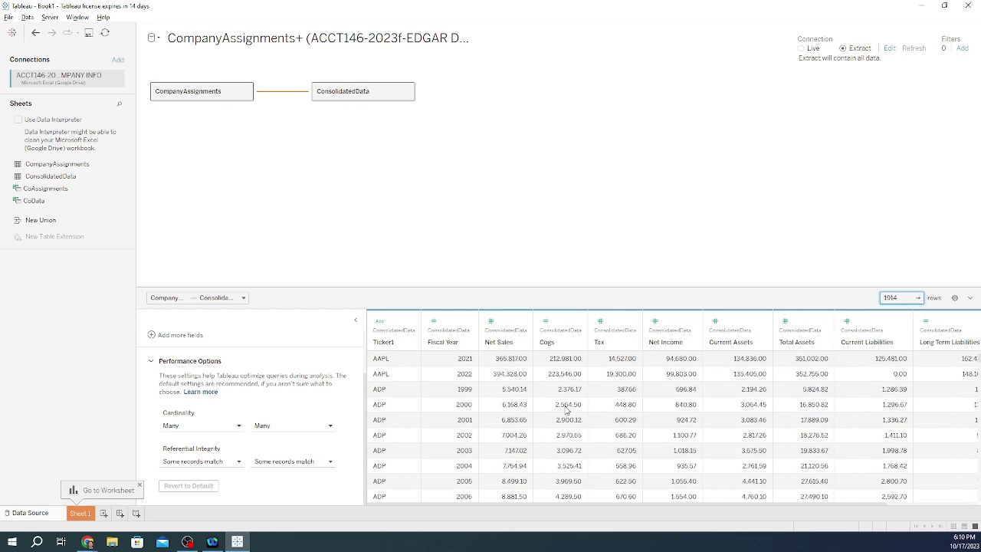
pyautogui.scroll(-1, 564, 408)
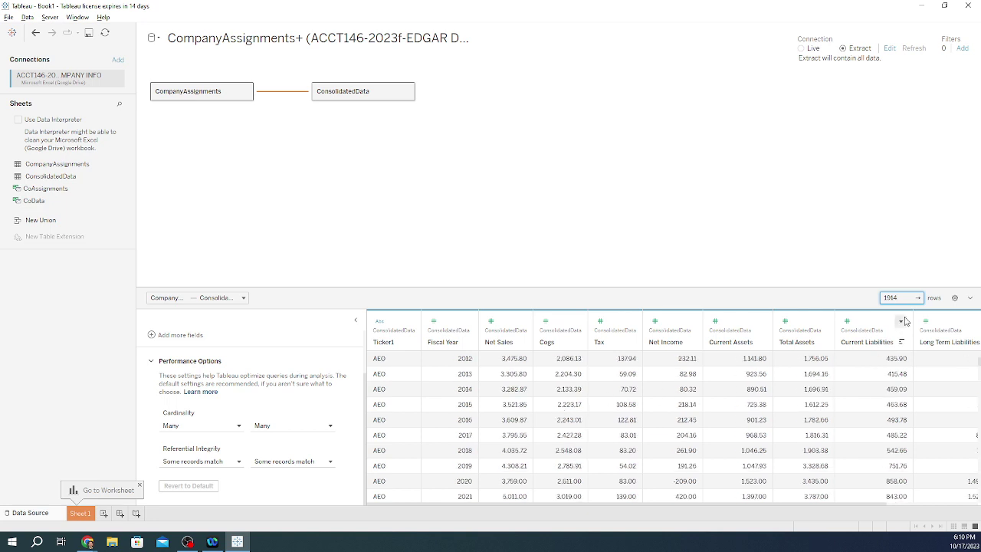